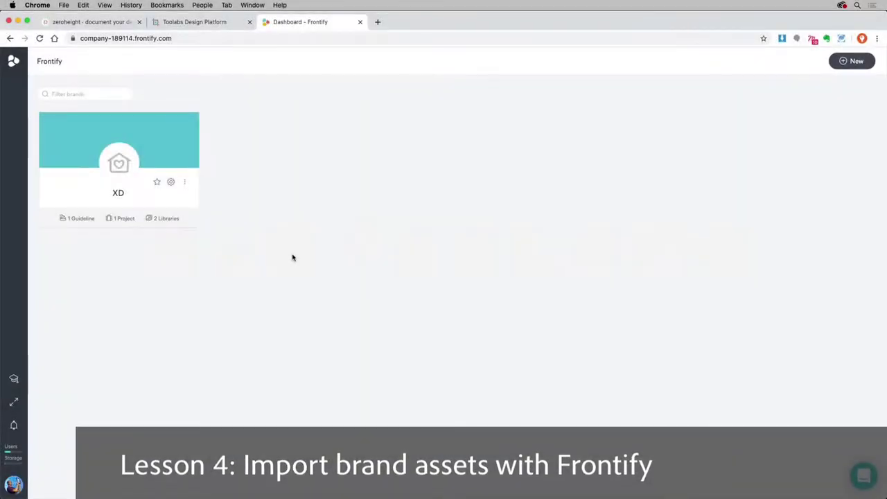
# Browse the Colors and Typography sections of the XD brand's XD style guide.
pyautogui.click(56, 67)
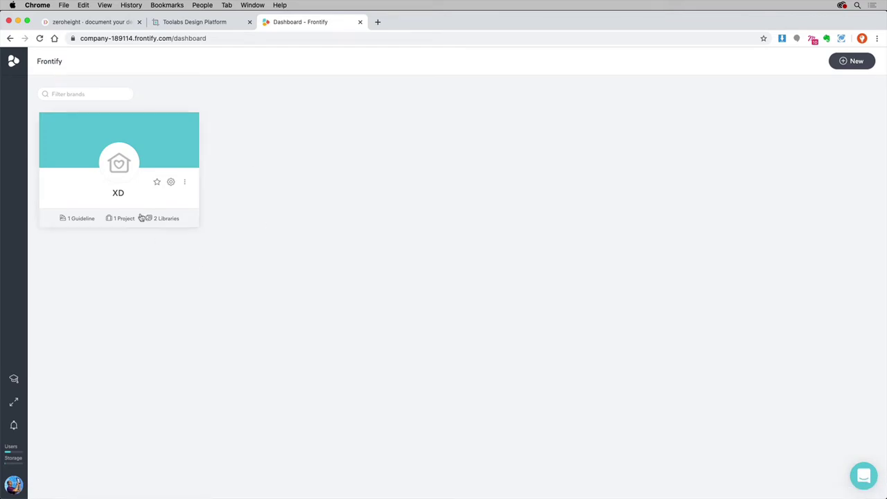
pyautogui.click(123, 178)
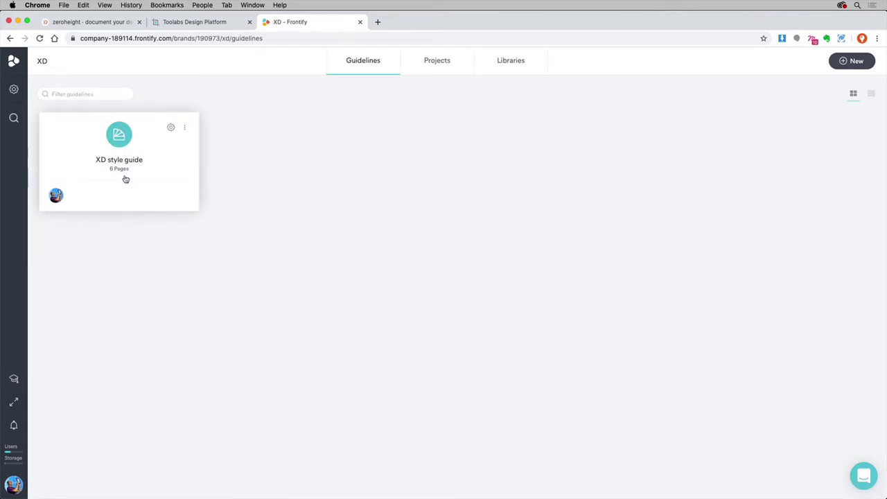
pyautogui.click(125, 178)
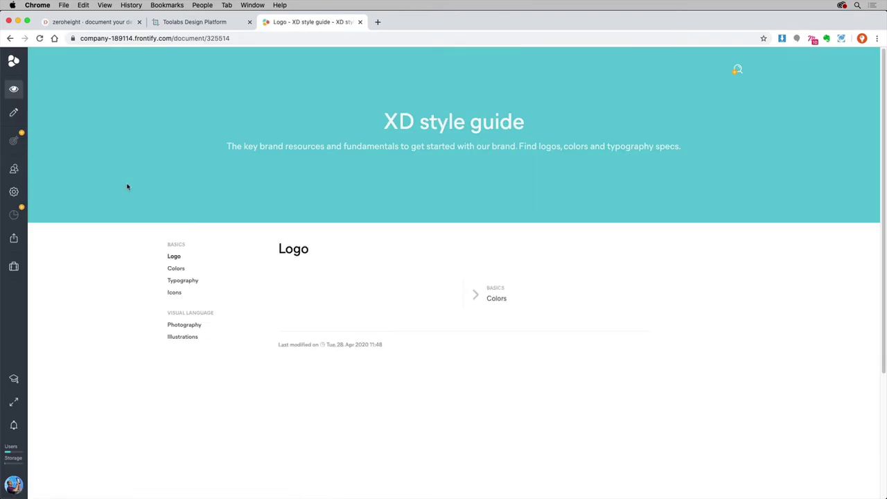
pyautogui.click(174, 270)
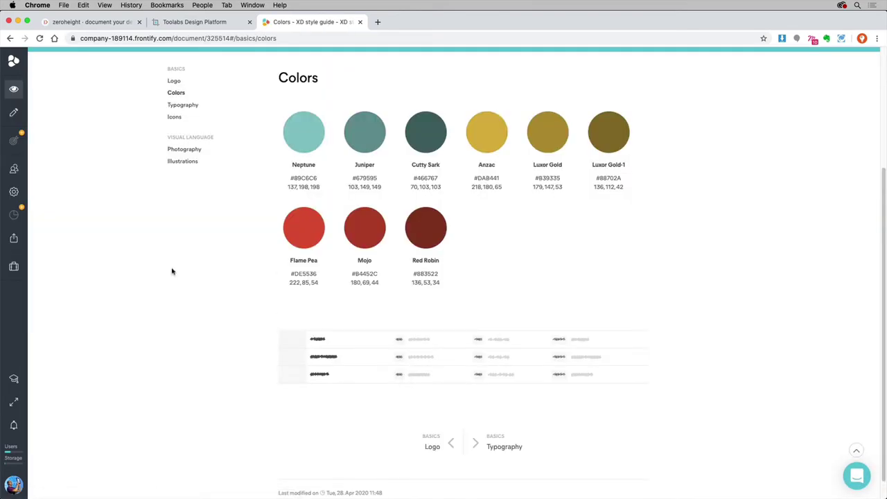
pyautogui.click(171, 108)
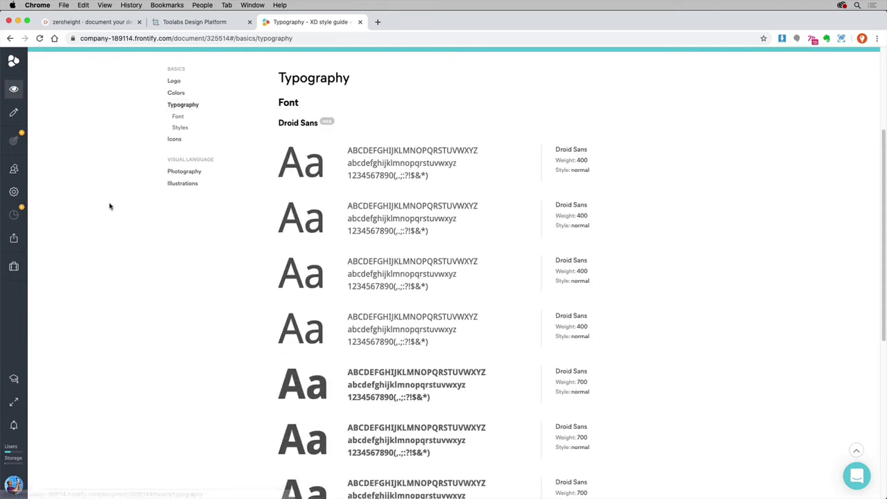
pyautogui.scroll(3, 109, 206)
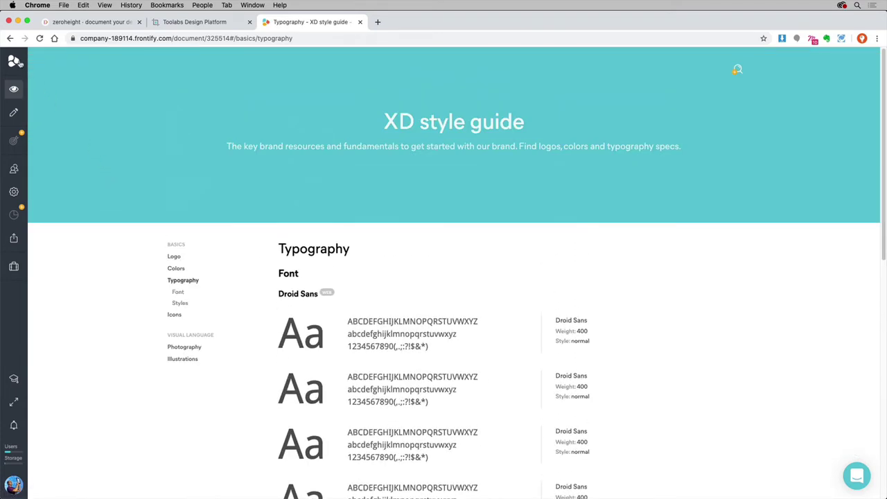
# Go back through the dashboard to the XD brand's Libraries.
pyautogui.click(20, 62)
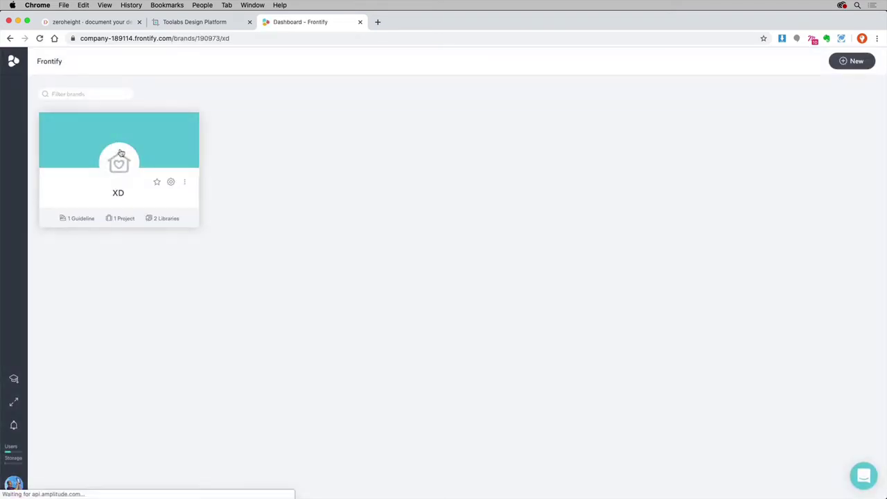
pyautogui.click(121, 152)
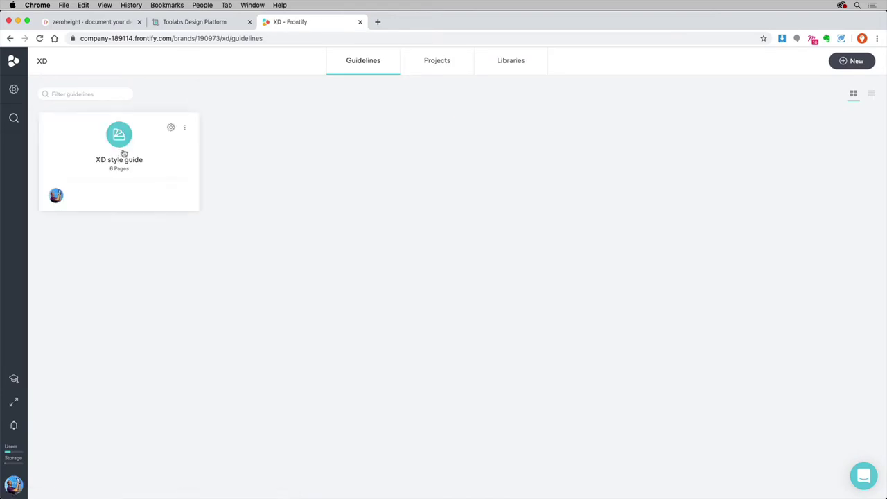
pyautogui.click(487, 64)
# Search the XD plugin marketplace for Frontify and install the Frontify plugin.
pyautogui.click(291, 181)
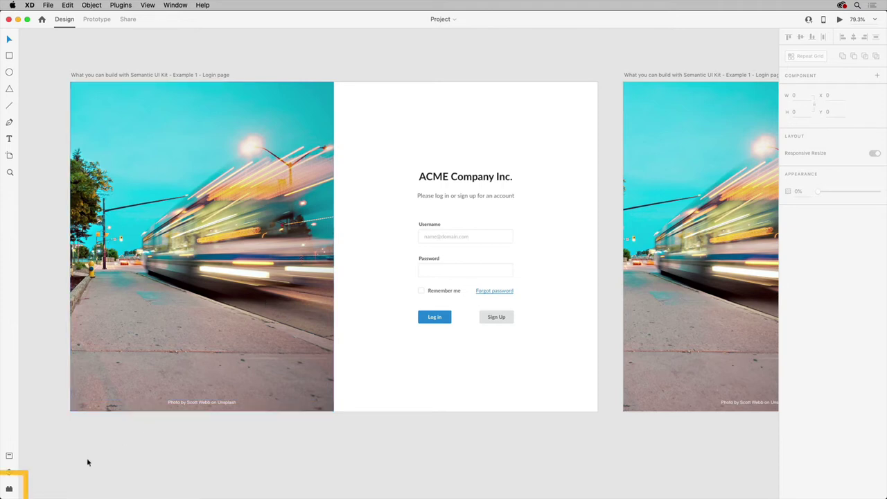
pyautogui.click(9, 489)
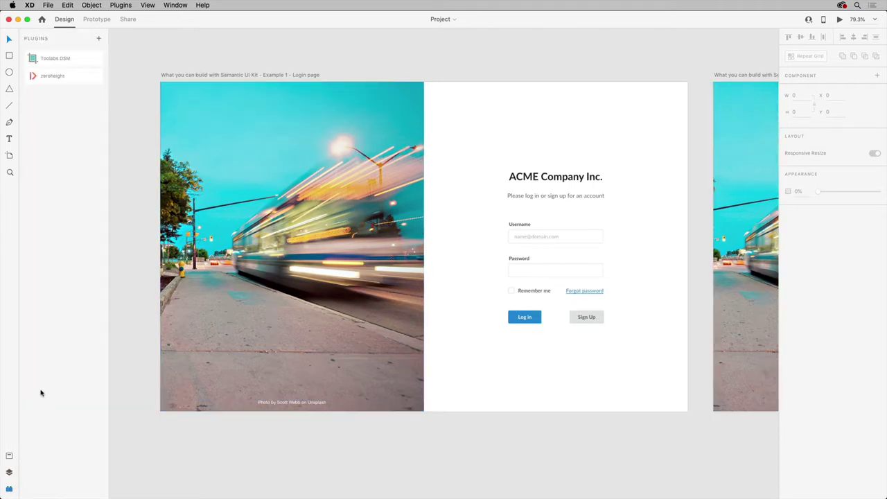
pyautogui.click(100, 40)
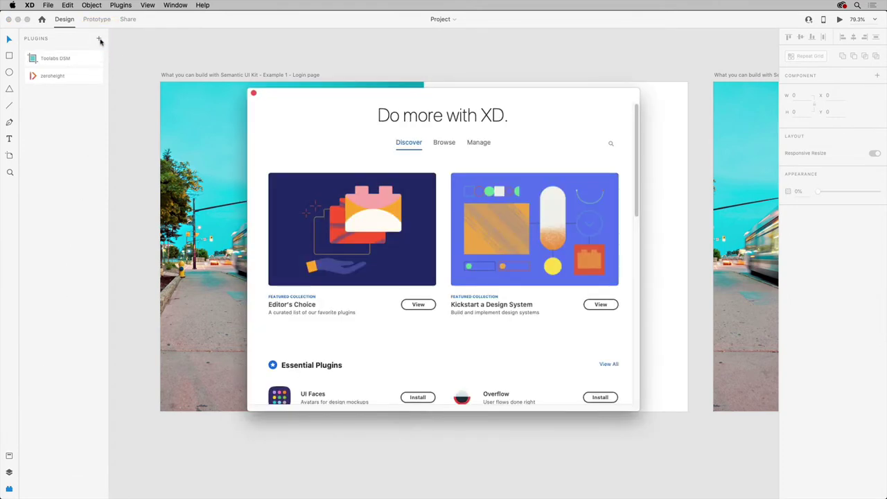
pyautogui.click(444, 143)
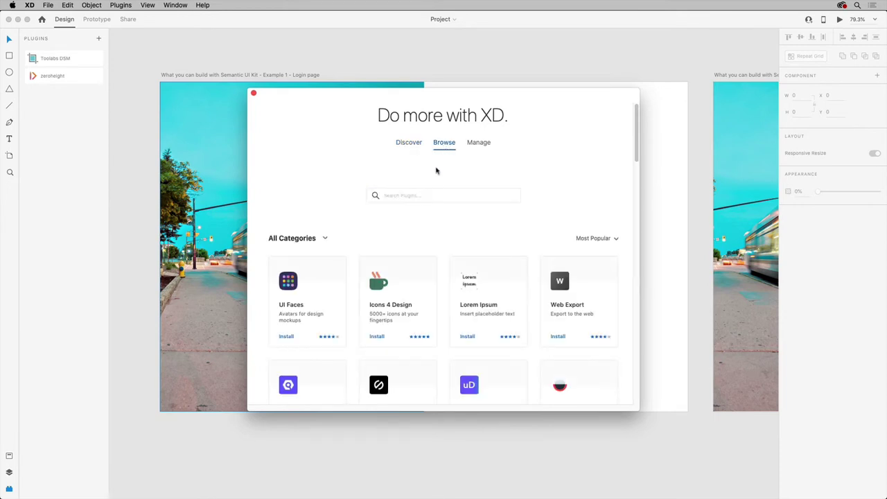
pyautogui.click(423, 194)
pyautogui.write('t')
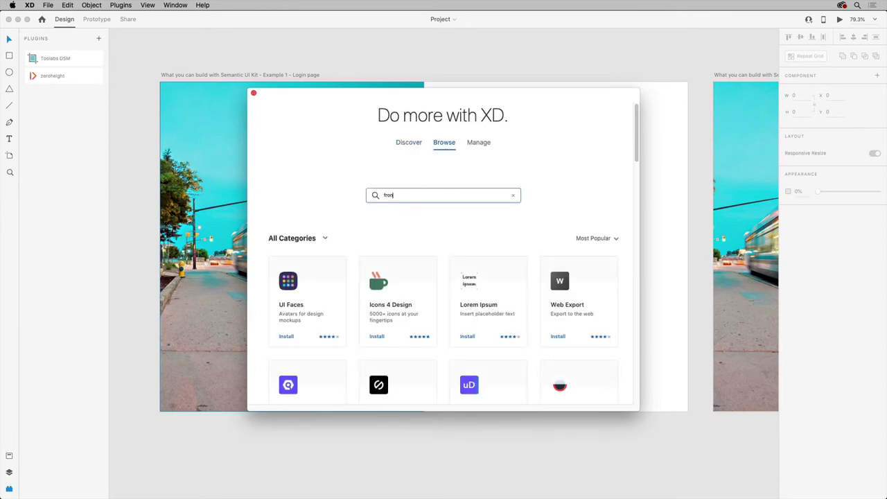
pyautogui.write('rontify')
pyautogui.press('Return')
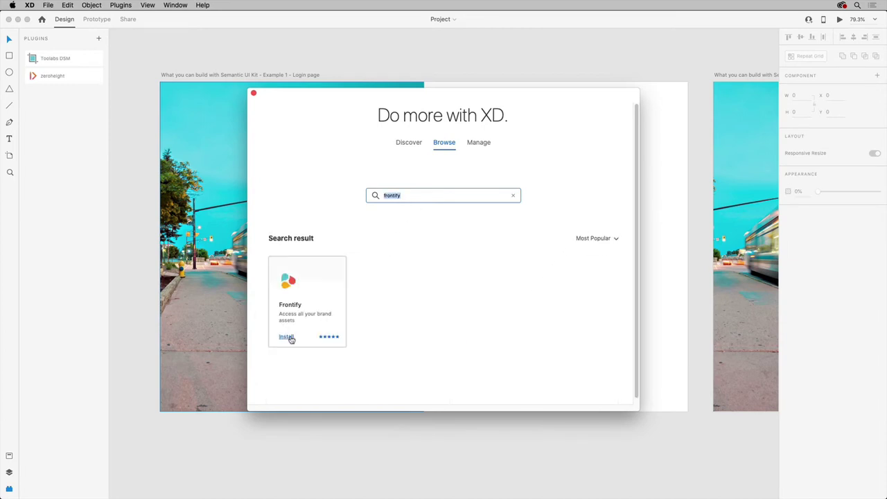
pyautogui.click(287, 337)
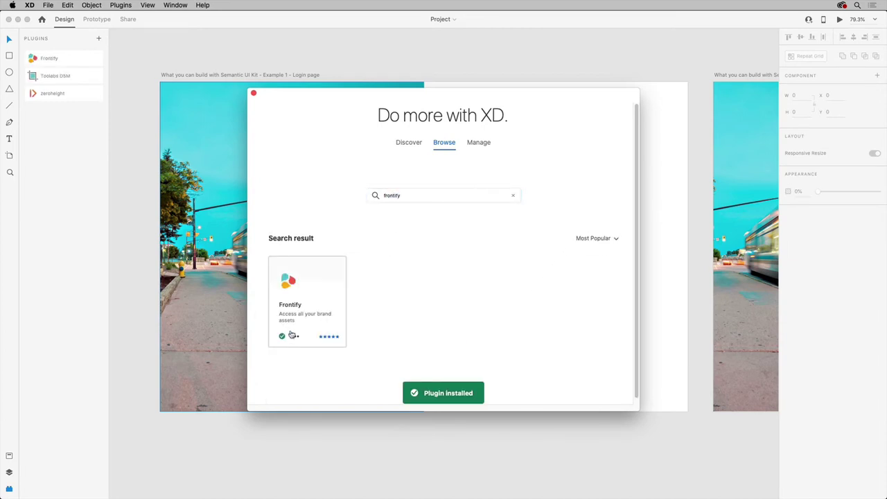
pyautogui.click(253, 94)
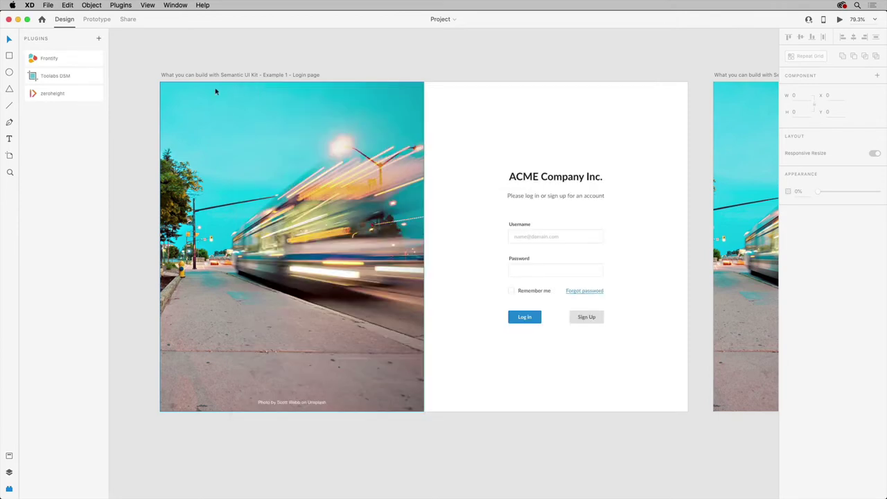
# Bring up the Frontify plugin in XD, then copy the XD brand's Frontify URL up to its id.
pyautogui.click(86, 62)
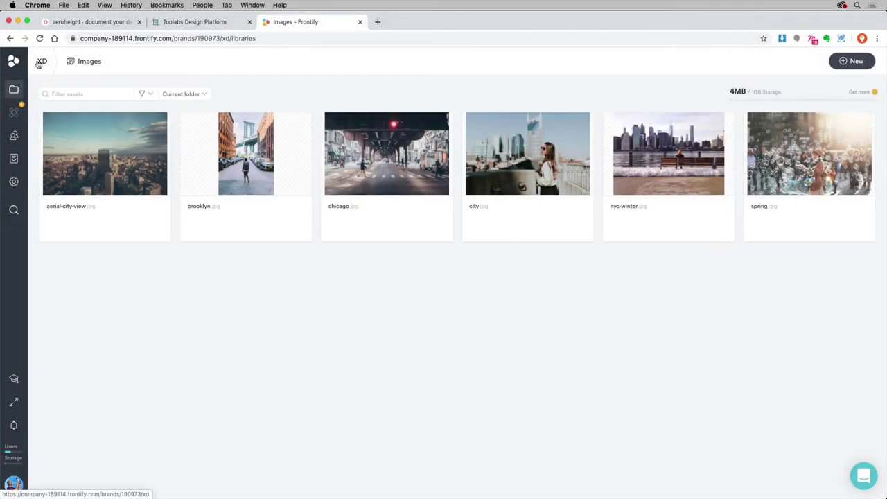
pyautogui.click(40, 62)
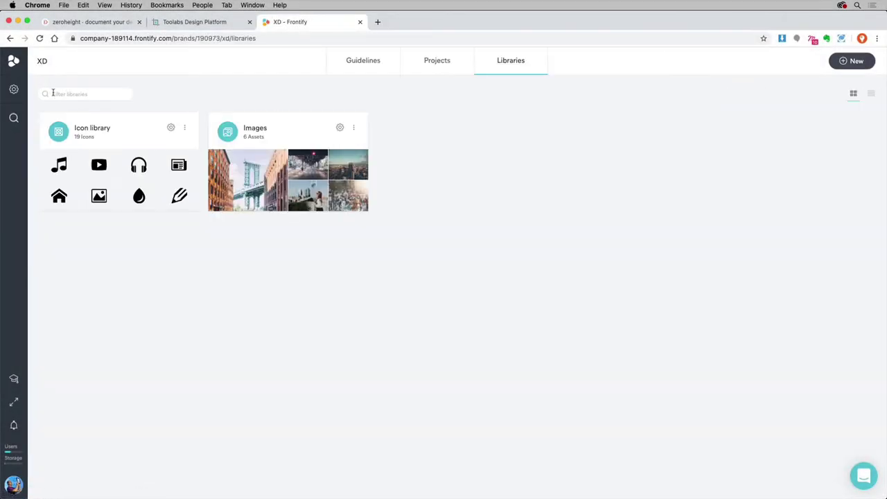
pyautogui.click(15, 64)
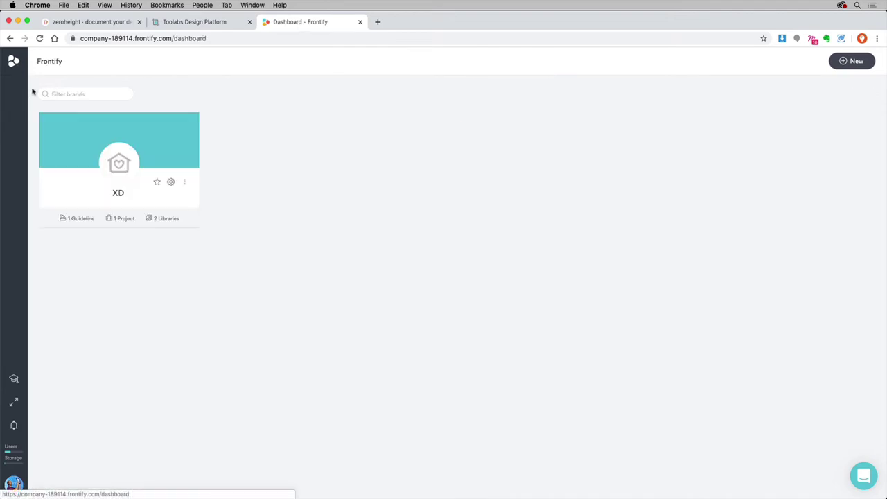
pyautogui.click(71, 159)
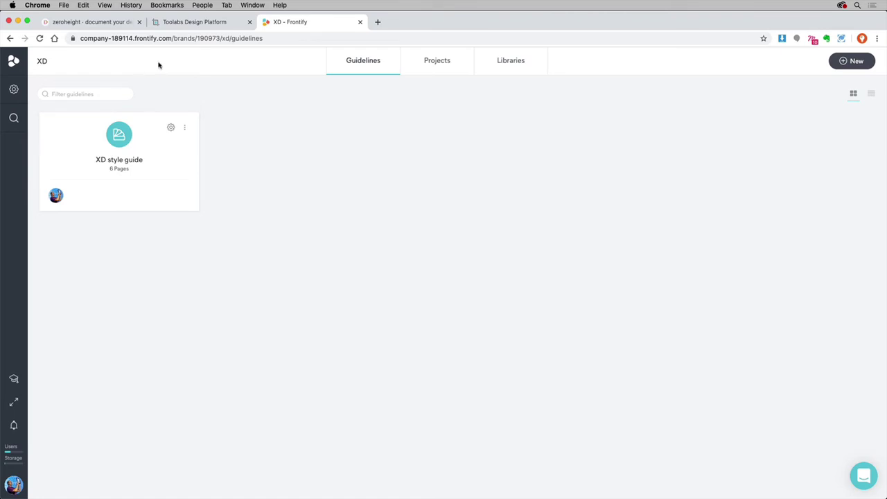
pyautogui.click(219, 38)
pyautogui.moveTo(219, 38); pyautogui.dragTo(67, 43)
pyautogui.press('super+c')
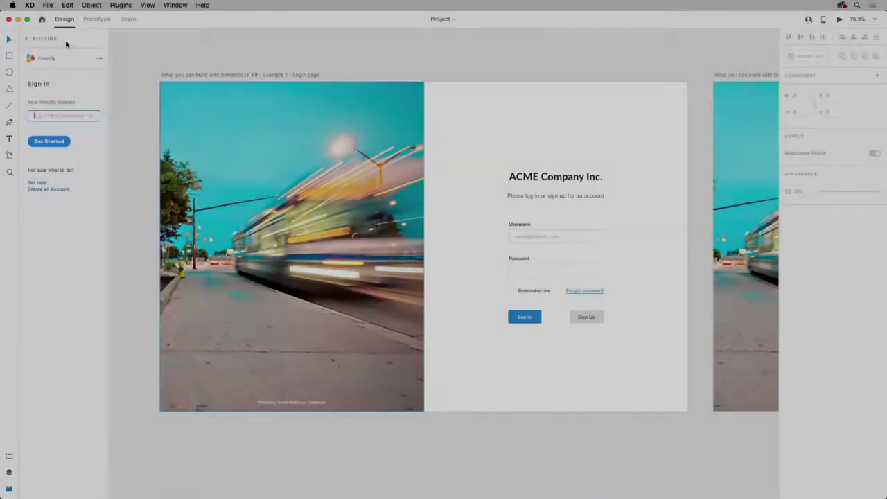
# Paste the brand URL as the Frontify domain in the plugin and choose Get Started.
pyautogui.press('super+v')
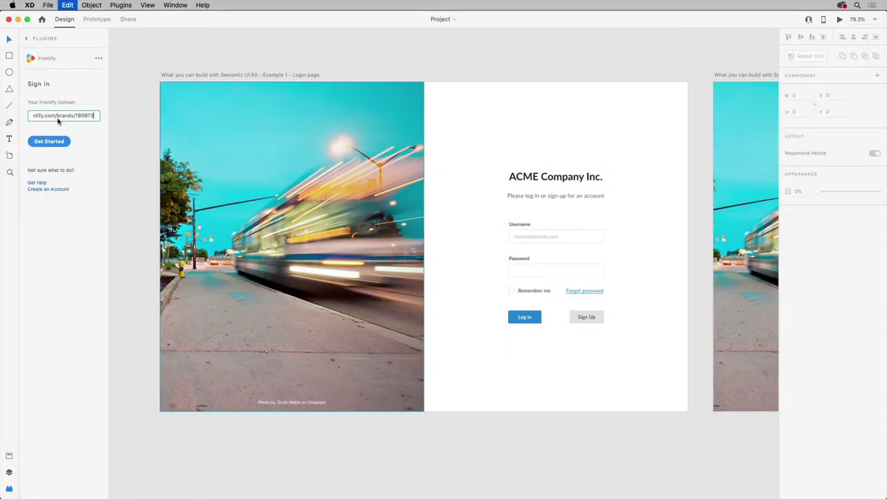
pyautogui.click(51, 142)
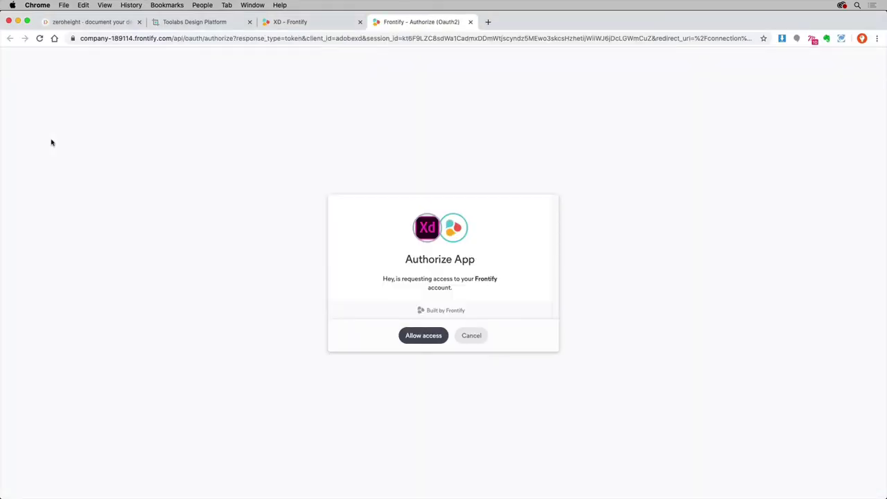
# Allow Adobe XD access on the Authorize App dialog and go back to the dashboard.
pyautogui.click(417, 337)
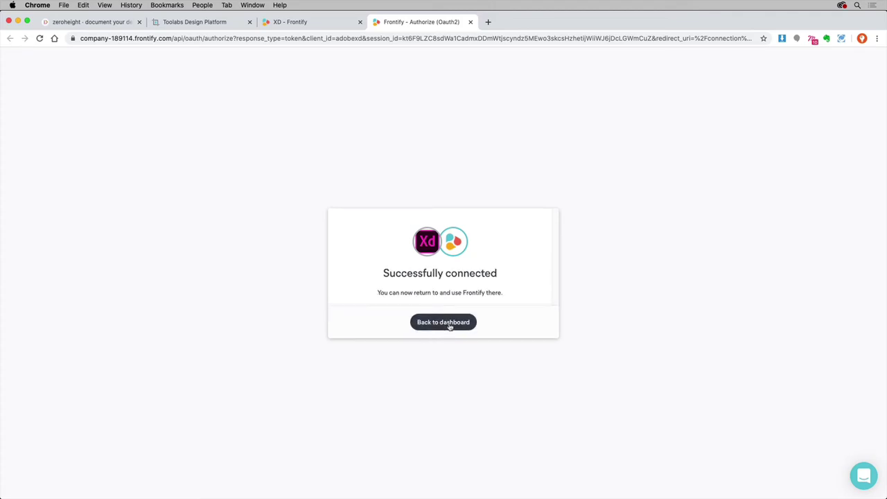
pyautogui.click(449, 324)
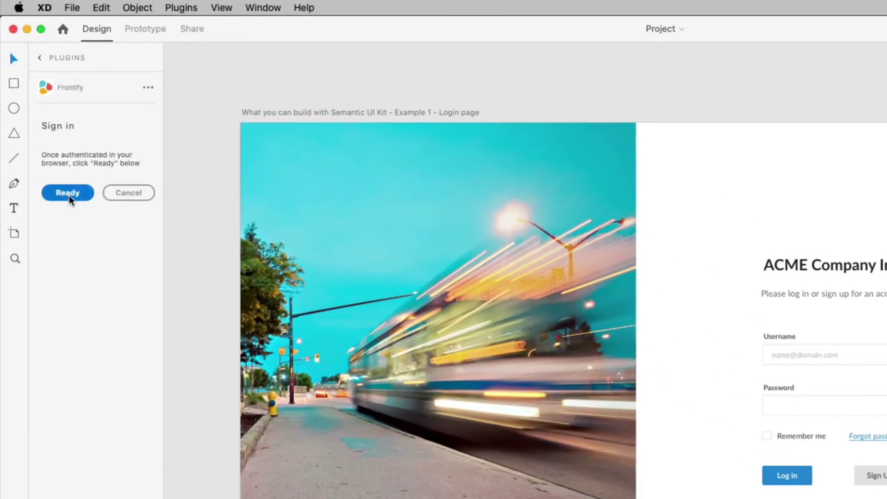
# Confirm authentication as Ready, select the XD brand, and view its Text, Image and Icon libraries.
pyautogui.click(68, 194)
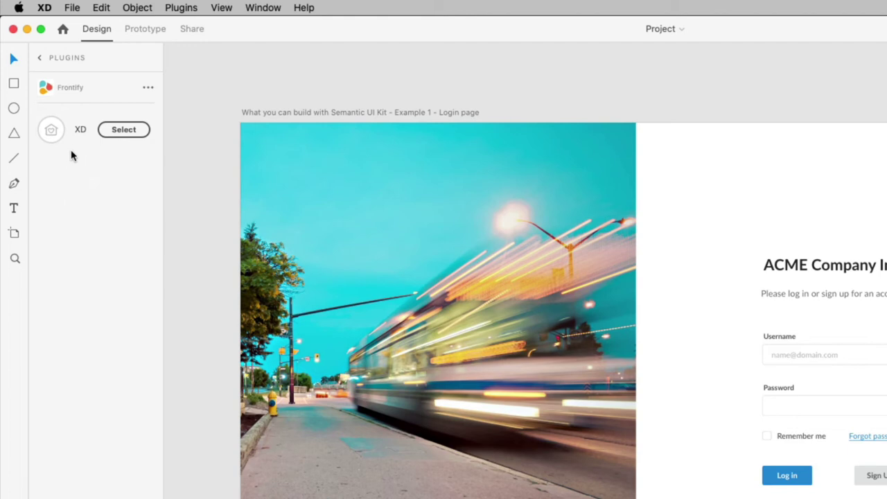
pyautogui.click(129, 135)
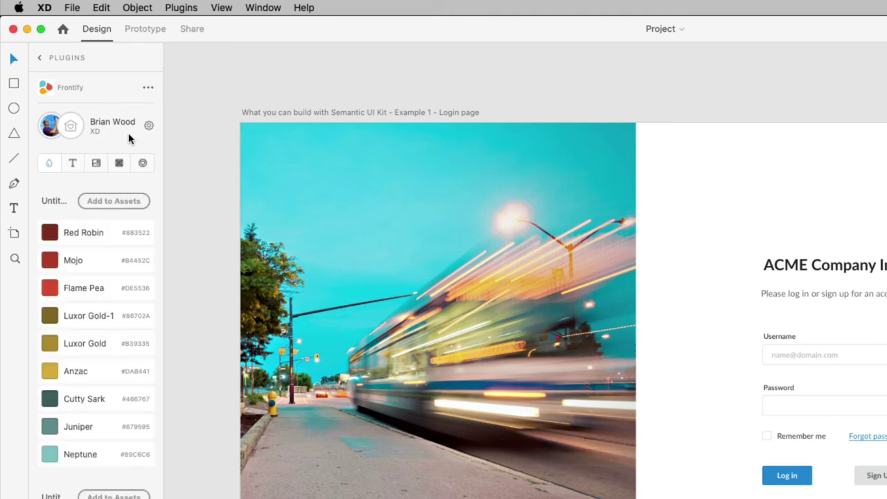
pyautogui.click(74, 164)
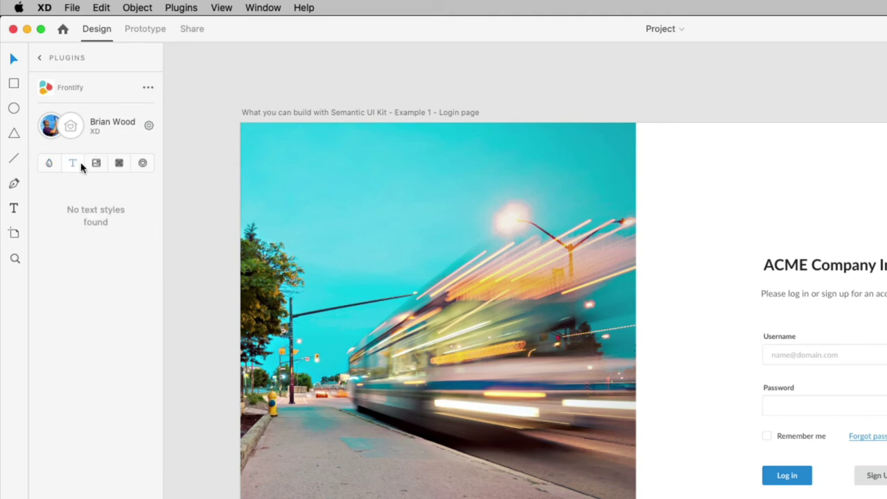
pyautogui.click(93, 166)
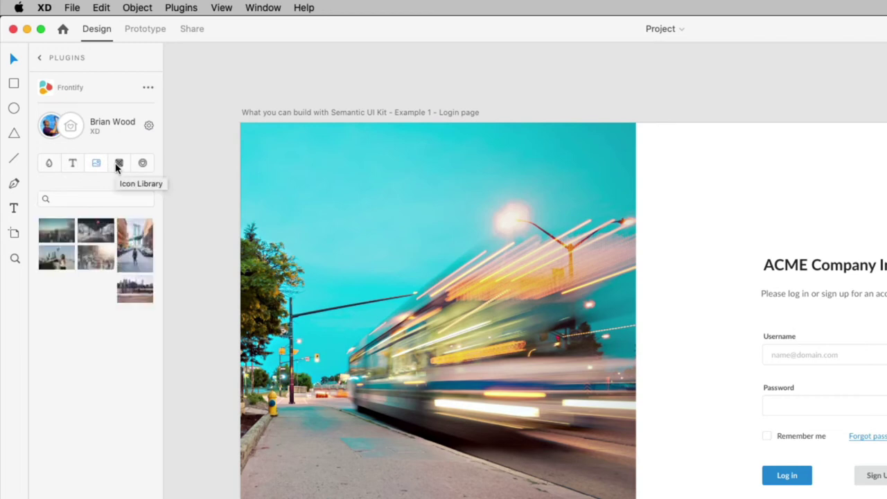
pyautogui.click(117, 165)
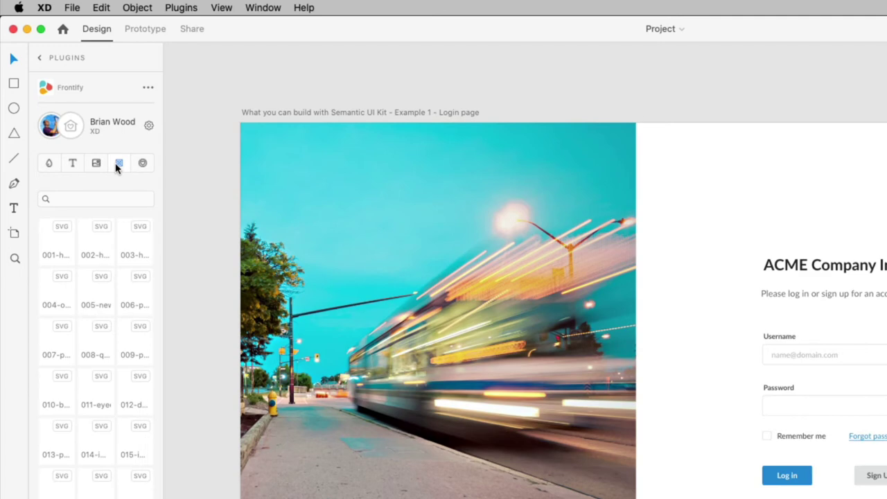
# Paste the 004 building icon onto the login artboard, enlarged and centred above ACME Company Inc.
pyautogui.click(50, 307)
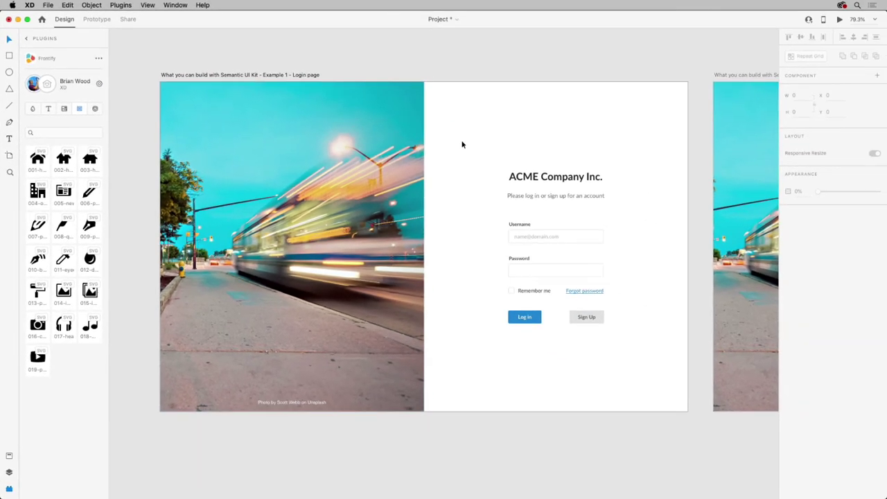
pyautogui.rightClick(463, 144)
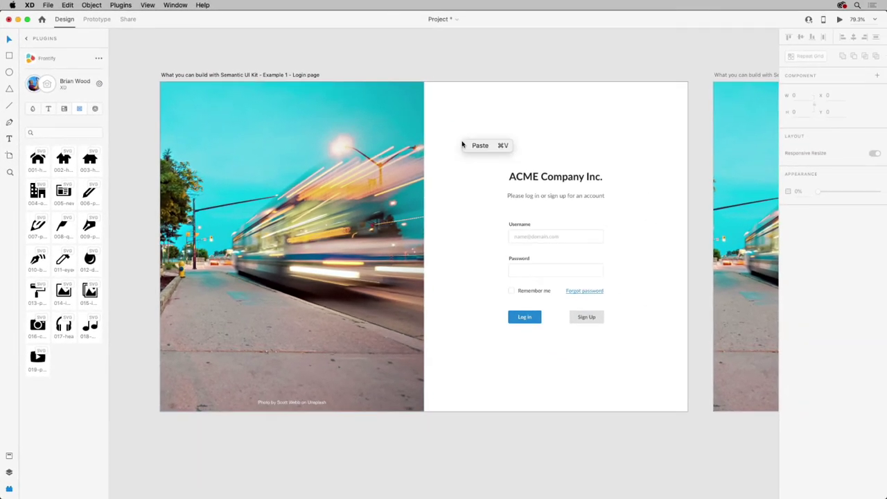
pyautogui.click(476, 144)
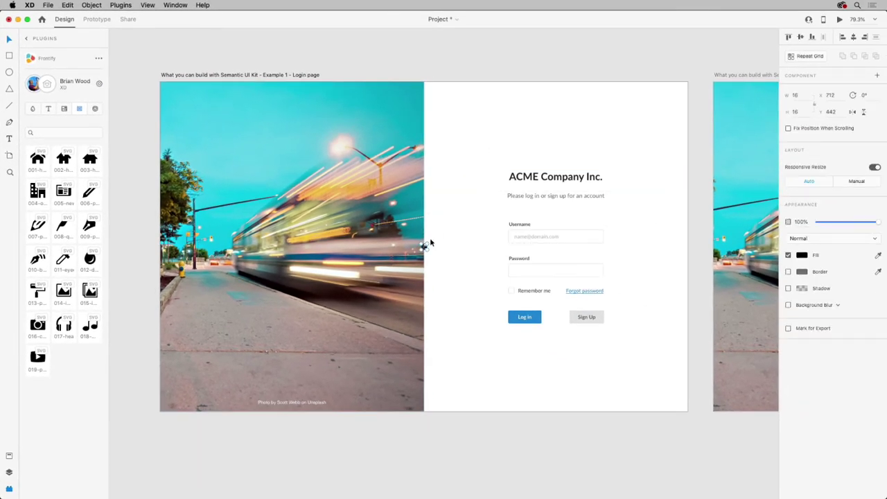
pyautogui.moveTo(426, 245); pyautogui.dragTo(566, 149)
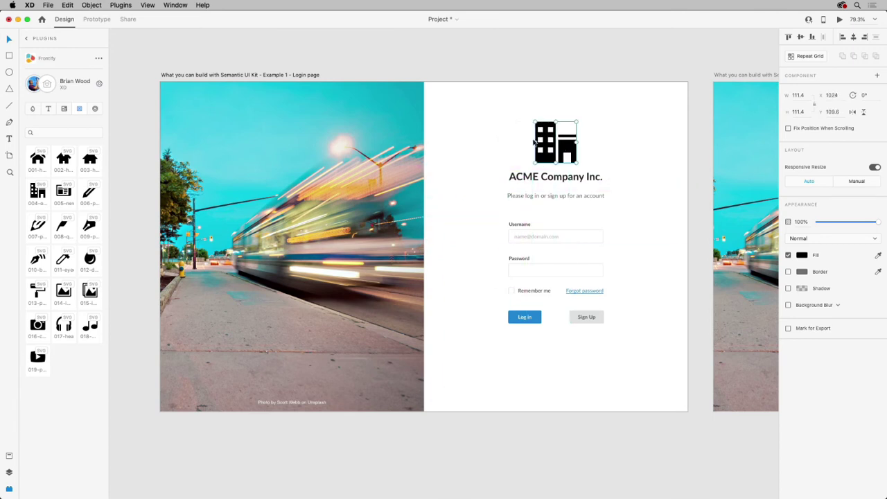
pyautogui.click(498, 120)
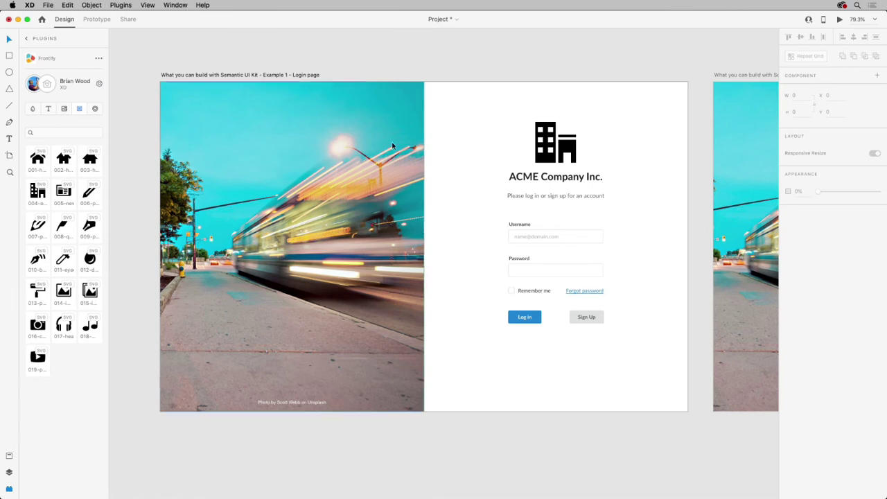
pyautogui.click(33, 109)
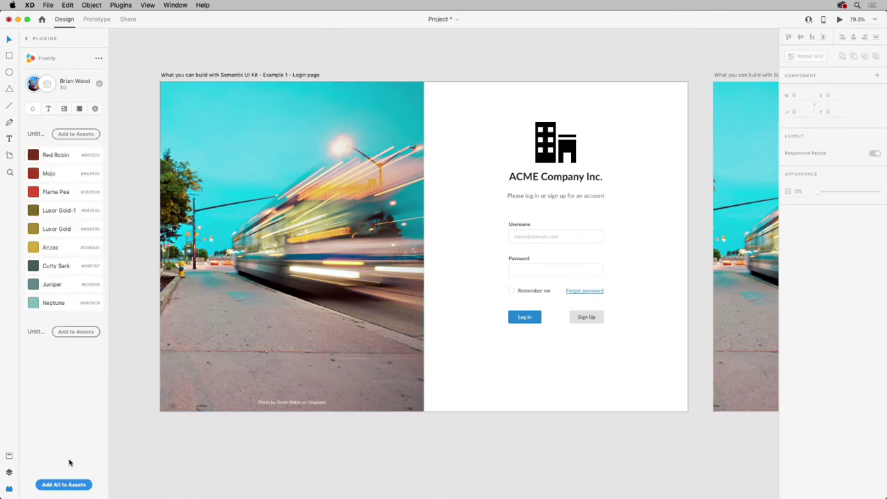
# Add all nine brand colours, Red Robin to Neptune, to Assets and check the Colors list.
pyautogui.click(70, 484)
pyautogui.click(10, 457)
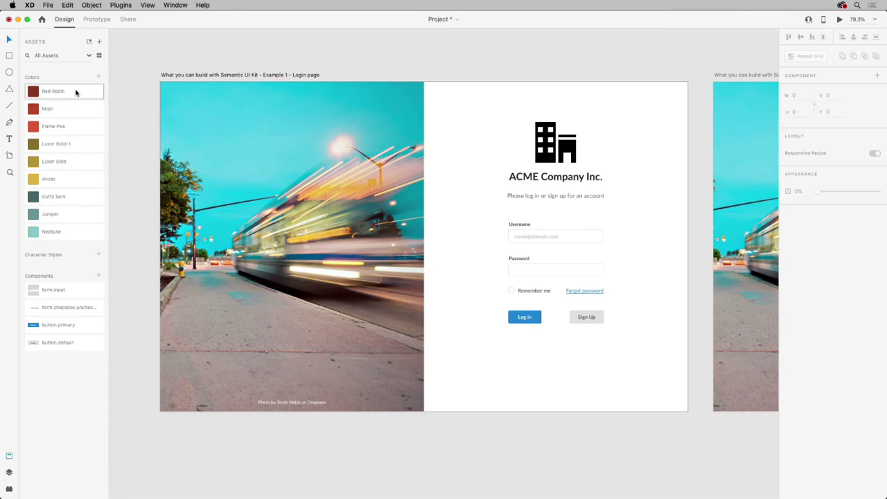
pyautogui.moveTo(75, 92)
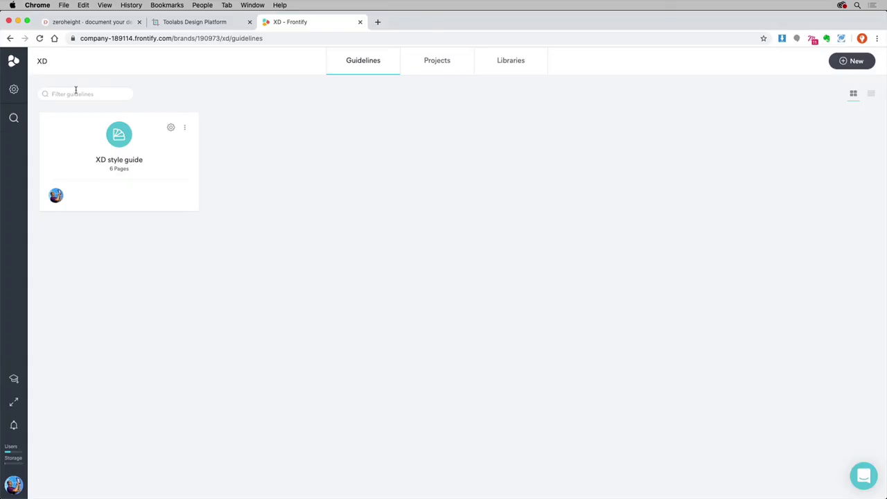
# In the XD style guide's Colors section, edit the Neptune swatch to a darker teal.
pyautogui.click(80, 159)
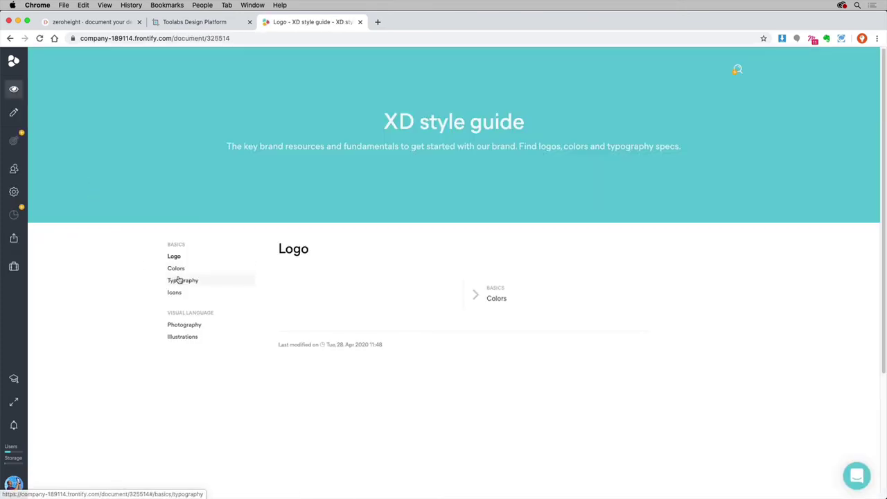
pyautogui.click(179, 270)
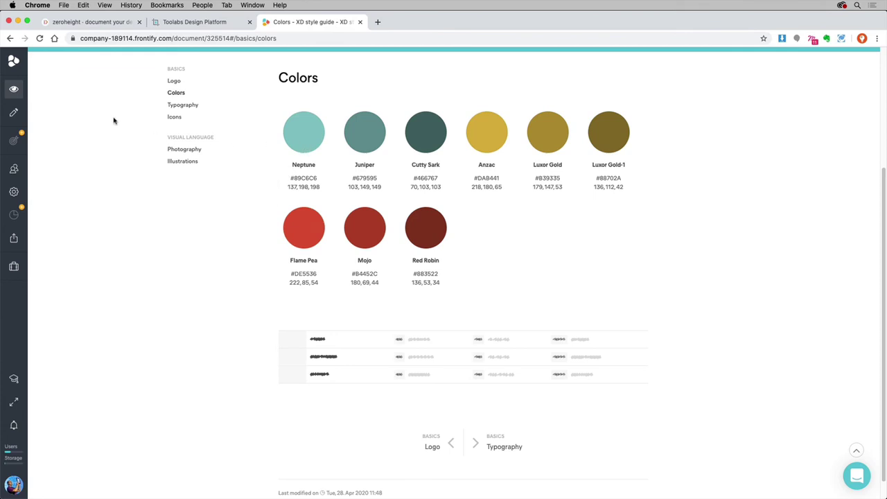
pyautogui.click(14, 112)
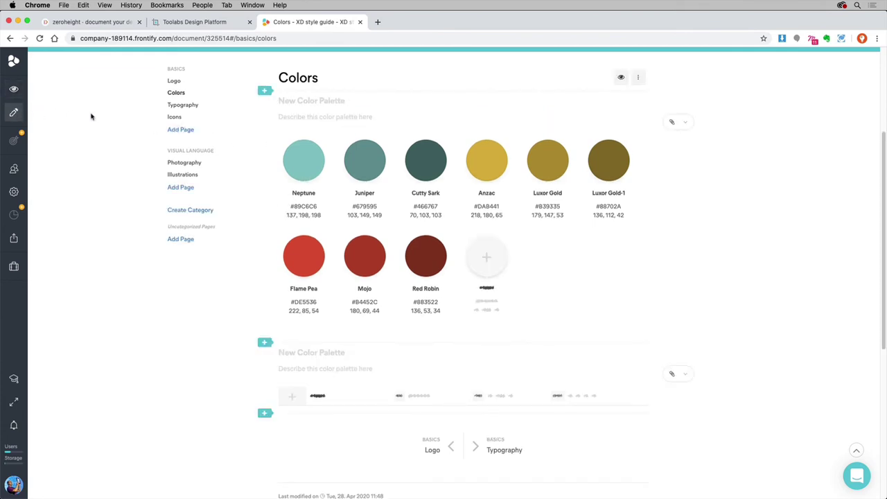
pyautogui.click(302, 169)
pyautogui.click(342, 230)
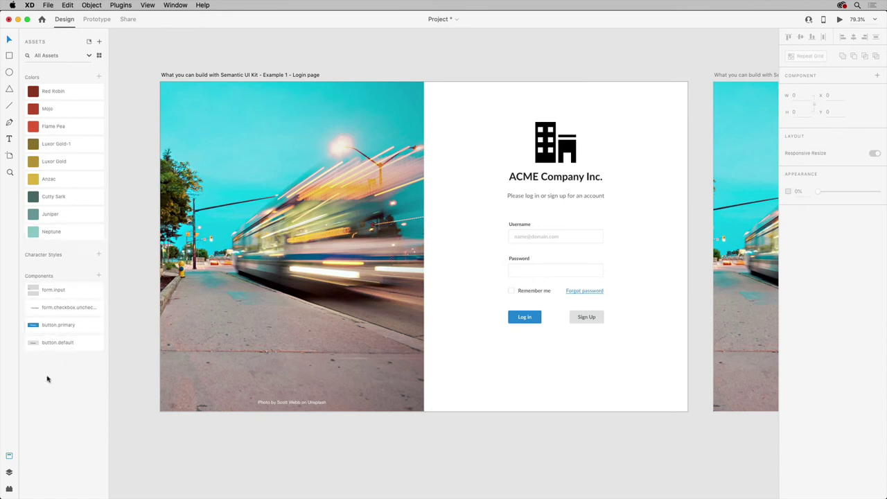
# Return to the Frontify plugin's colour list to check Neptune's updated darker value.
pyautogui.click(11, 489)
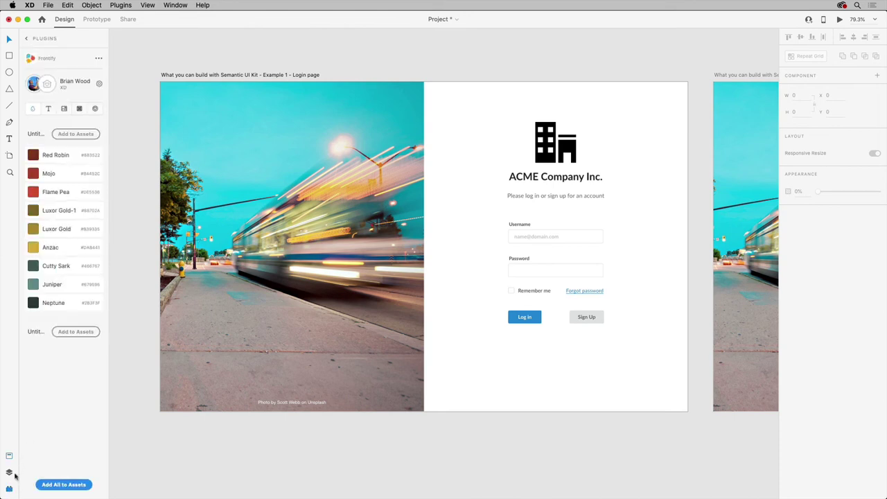
pyautogui.moveTo(67, 303)
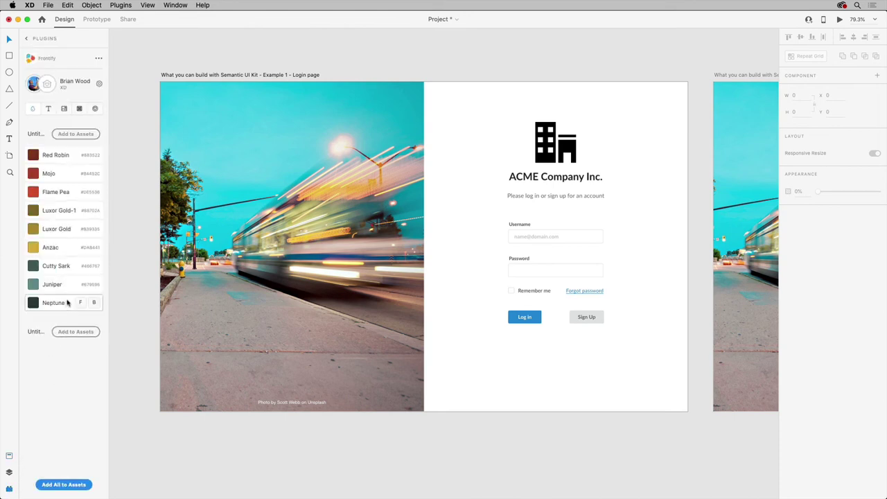